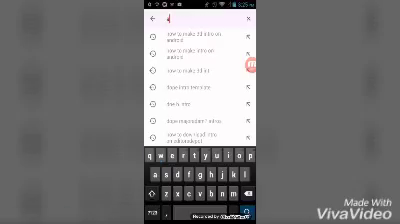
type("awasom")
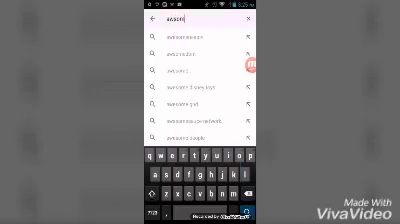
type("e")
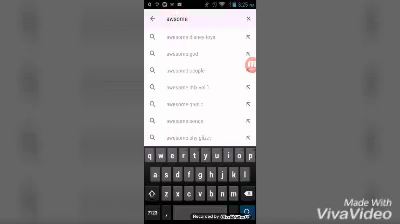
- Correct the end of the 'awesome outros' search term
key("BackSpace")
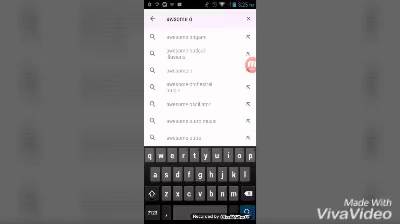
type("utros")
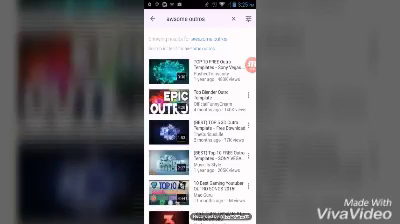
scroll(197, 130, "down", 4)
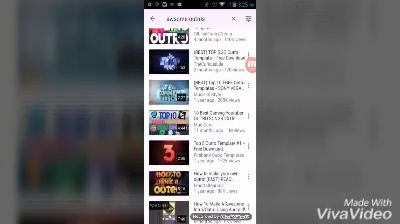
scroll(197, 130, "down", 2)
scroll(197, 130, "down", 2)
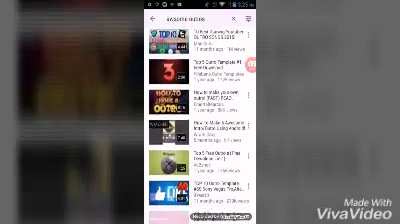
scroll(197, 130, "down", 2)
scroll(197, 130, "down", 3)
scroll(197, 130, "down", 1)
scroll(197, 130, "down", 1)
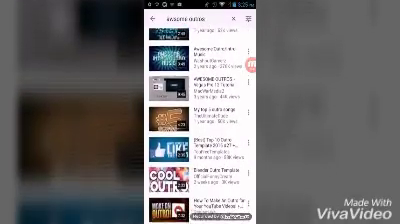
scroll(197, 130, "down", 3)
scroll(197, 130, "down", 1)
scroll(197, 130, "down", 1)
scroll(197, 130, "down", 3)
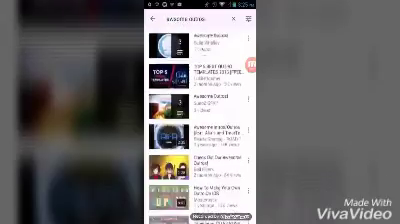
scroll(197, 130, "down", 1)
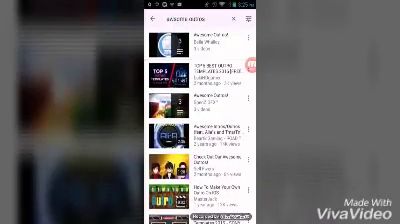
scroll(197, 130, "down", 3)
scroll(197, 130, "down", 3)
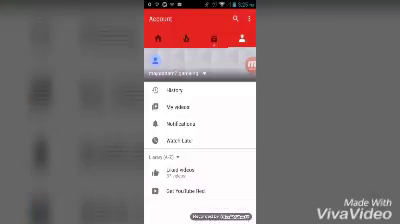
- Open the account list and go to your own channel page
left_click(203, 72)
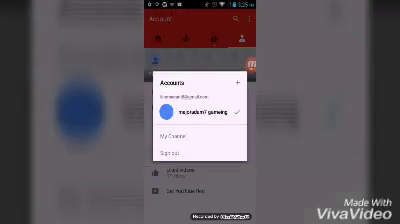
left_click(175, 135)
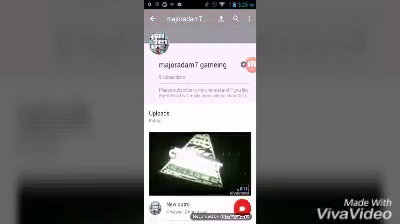
scroll(200, 130, "down", 4)
scroll(200, 130, "down", 4)
scroll(200, 130, "down", 2)
scroll(200, 130, "down", 4)
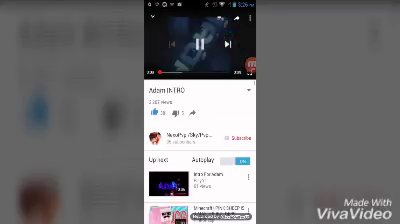
- Copy the Adam INTRO video's share link and return to the phone's home screen
left_click(222, 13)
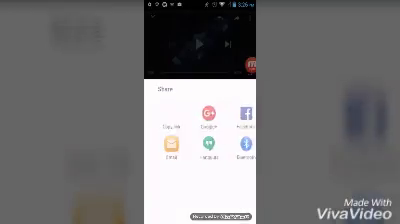
left_click(162, 117)
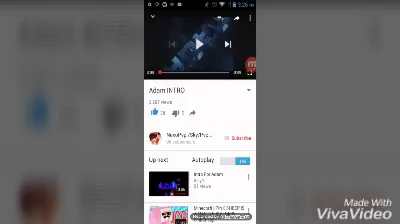
key("Home")
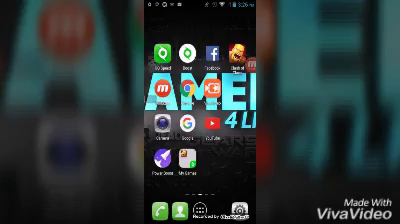
- Load save-video.com in Chrome and search it for the Adam outro video
left_click(187, 122)
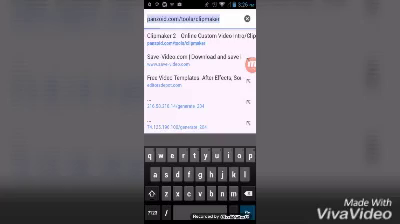
key("Return")
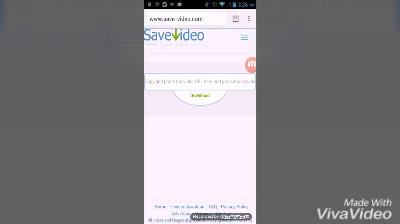
left_click(199, 81)
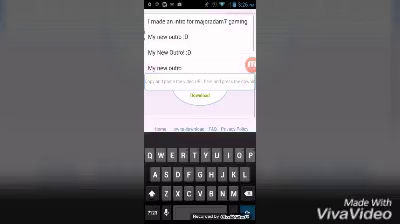
type("Azam")
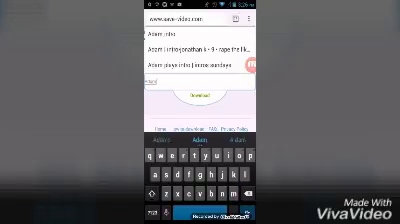
type(" u")
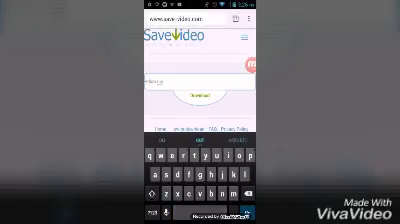
type("o")
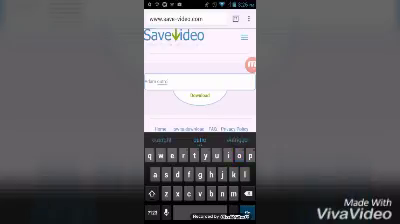
key("Return")
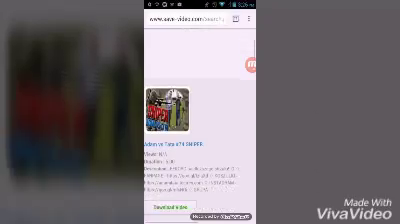
scroll(200, 140, "down", 4)
scroll(200, 140, "down", 4)
scroll(200, 140, "down", 3)
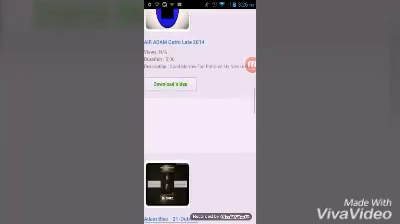
scroll(200, 140, "down", 2)
scroll(200, 140, "down", 3)
scroll(200, 140, "down", 4)
scroll(200, 140, "down", 3)
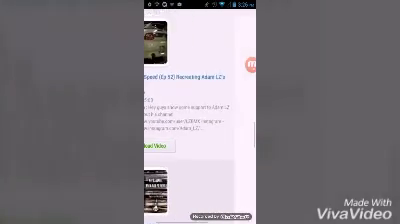
scroll(200, 140, "down", 3)
scroll(200, 140, "down", 2)
scroll(200, 140, "down", 4)
scroll(200, 140, "down", 4)
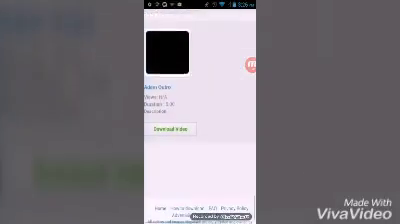
scroll(200, 140, "down", 1)
scroll(200, 120, "up", 2)
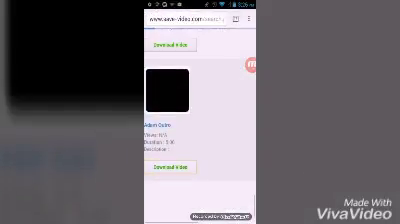
- Open the Adam Outro video's download page from the results
left_click(170, 167)
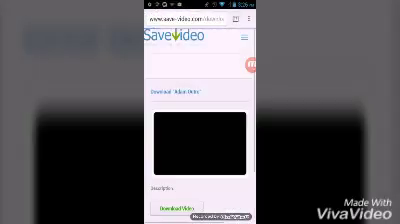
scroll(200, 140, "down", 2)
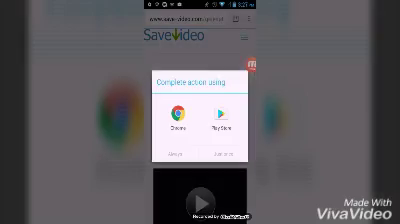
- Dismiss the app chooser, start the Adam Outro download, and always open it in Video player
left_click(178, 119)
scroll(200, 130, "down", 2)
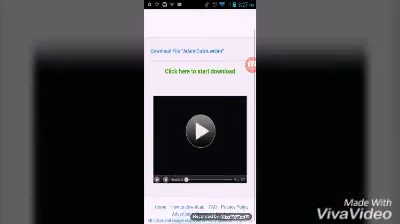
left_click(199, 71)
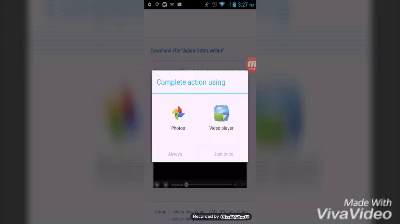
left_click(222, 117)
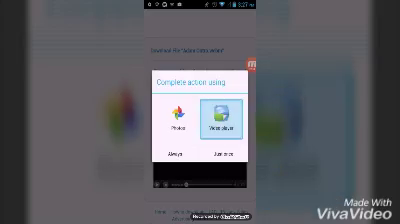